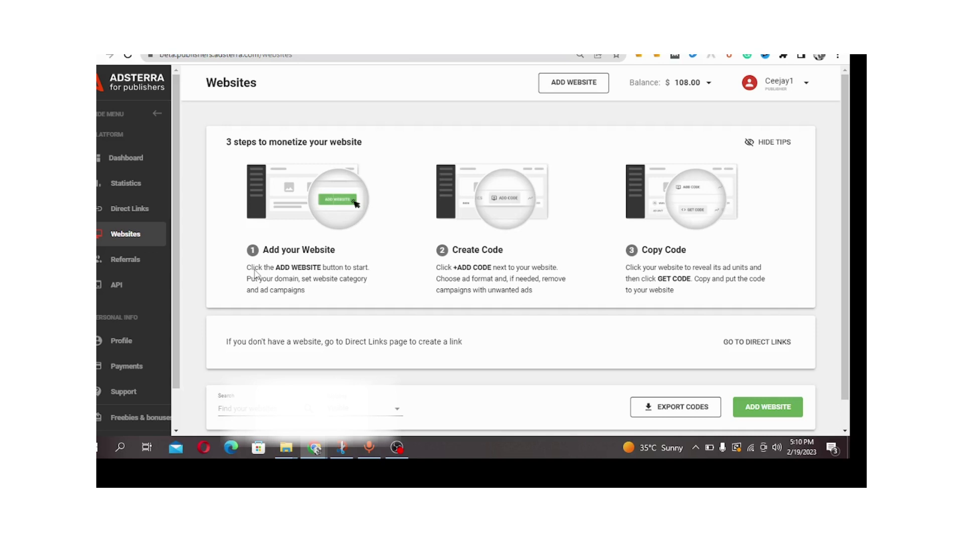
scroll(231, 338, down, 1)
scroll(215, 123, up, 1)
scroll(221, 323, down, 1)
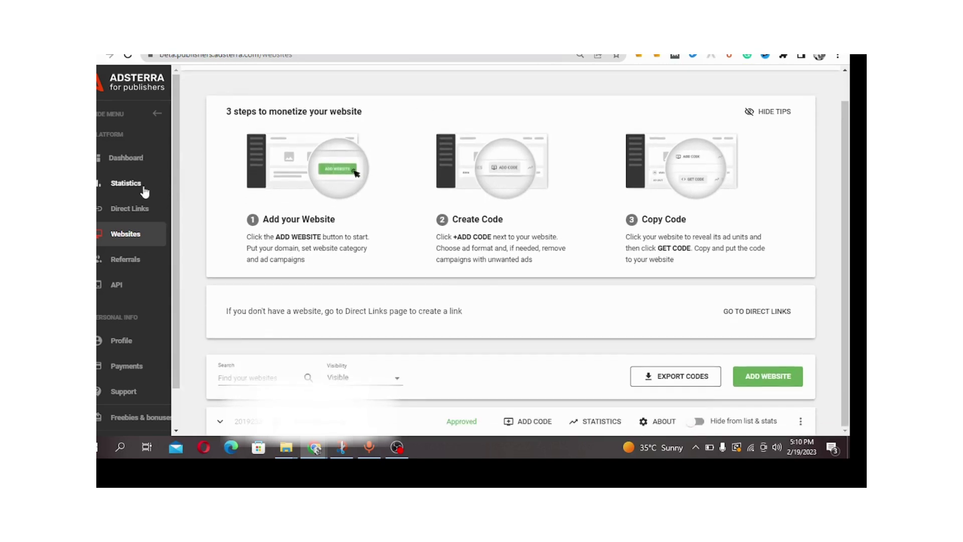
scroll(219, 344, down, 1)
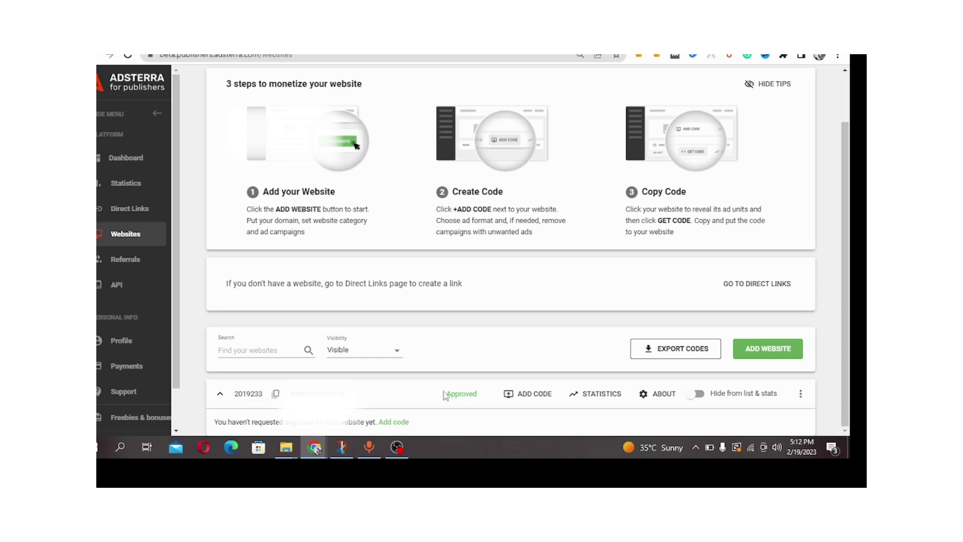
Step: Open a new ad code form for the website, allowing alert, sound and gambling ads
click(526, 395)
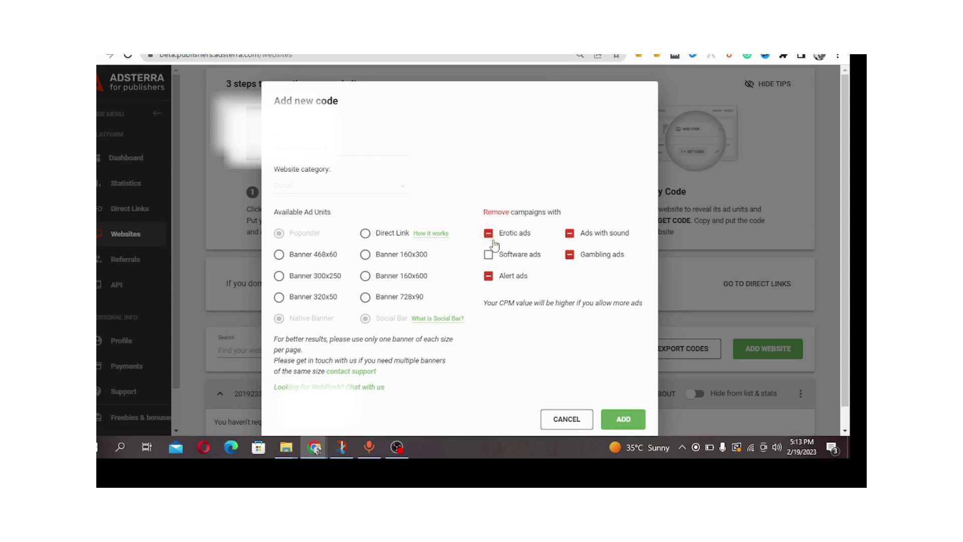
click(489, 276)
click(569, 234)
click(569, 256)
triple_click(280, 322)
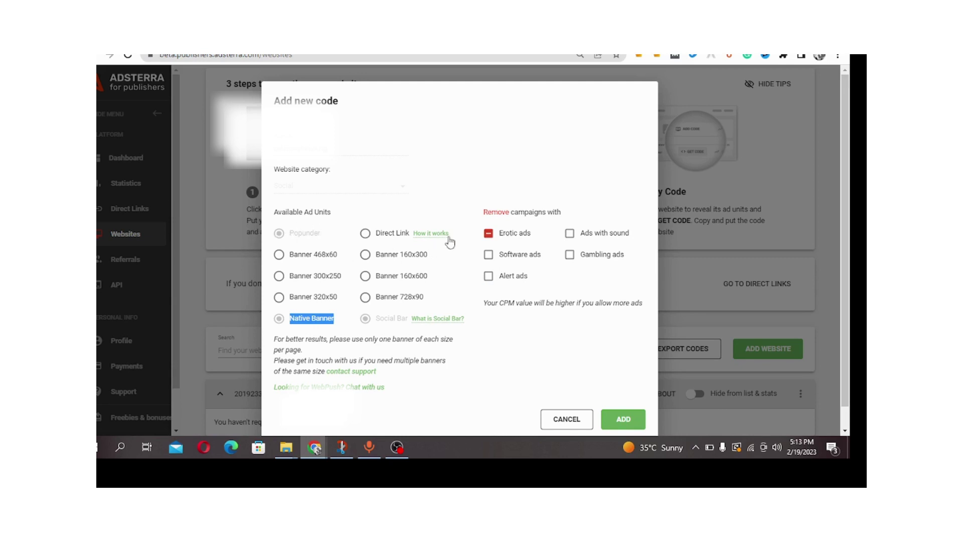
click(489, 234)
click(489, 233)
scroll(452, 301, down, 1)
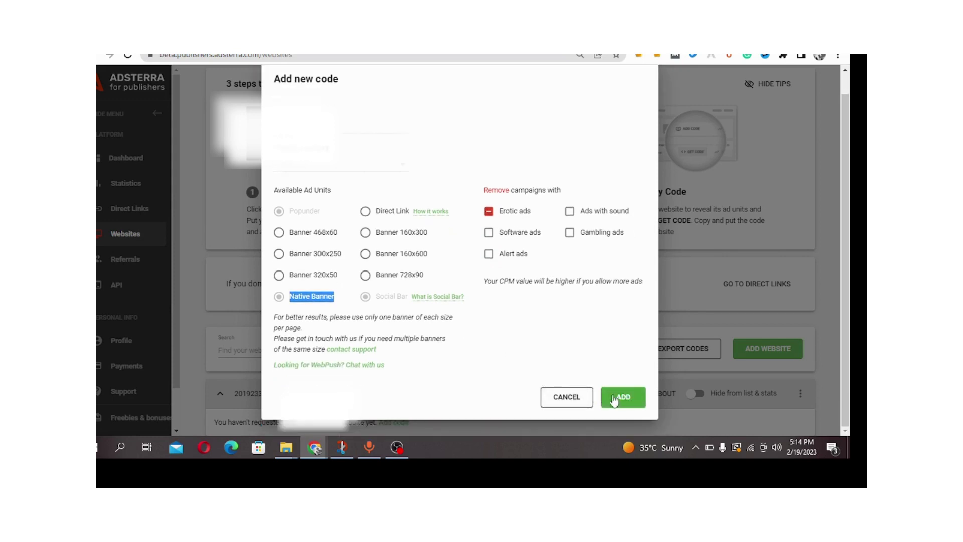
scroll(632, 267, up, 2)
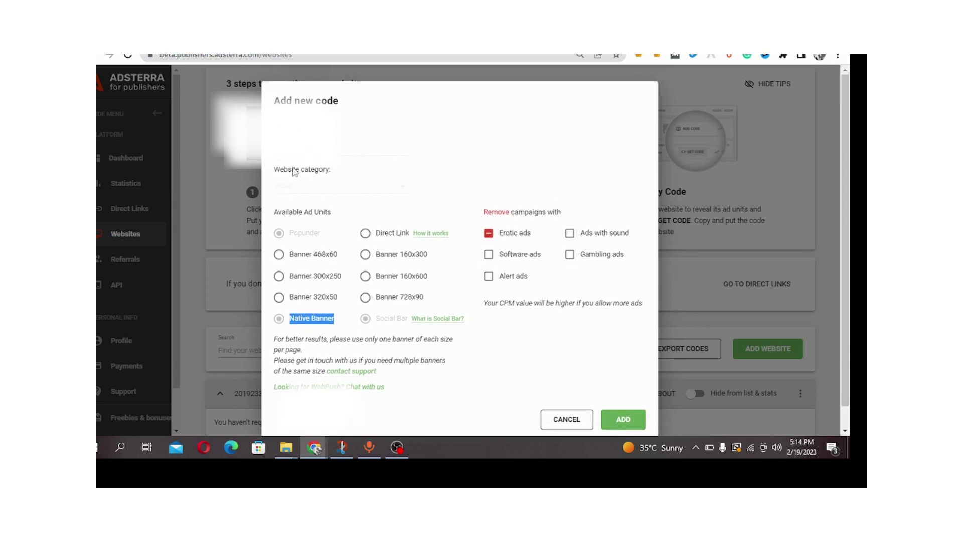
scroll(462, 242, down, 1)
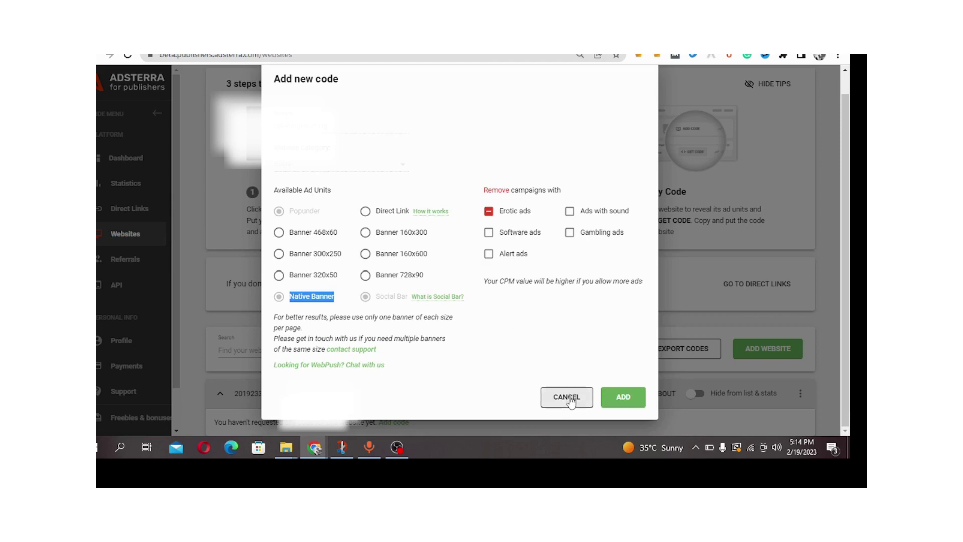
Step: Cancel the Add new code form and collapse the website's row
click(571, 402)
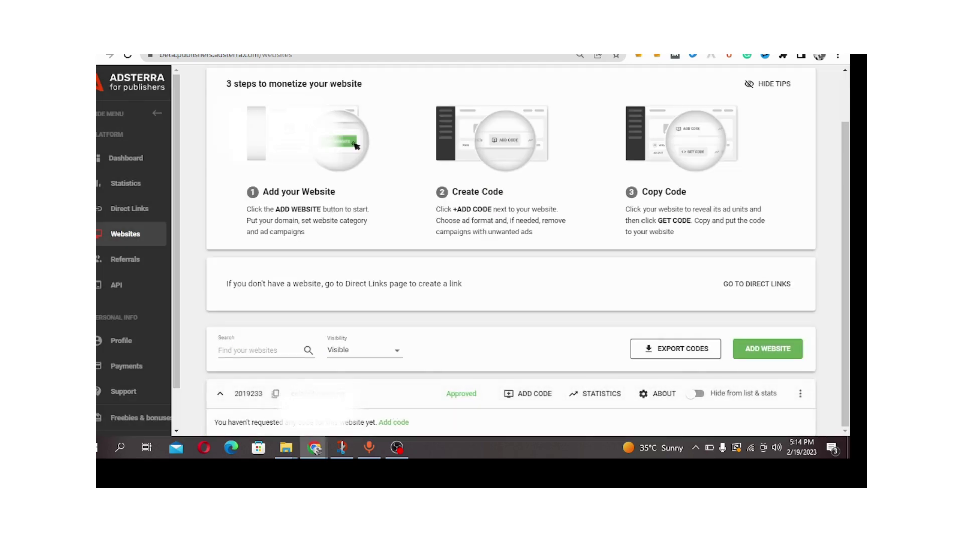
click(220, 393)
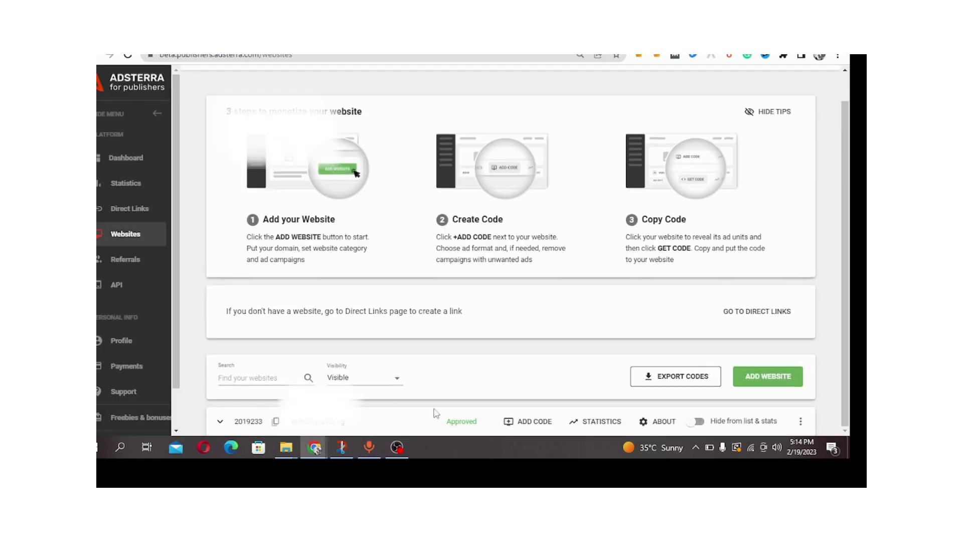
scroll(602, 387, up, 1)
scroll(376, 398, down, 1)
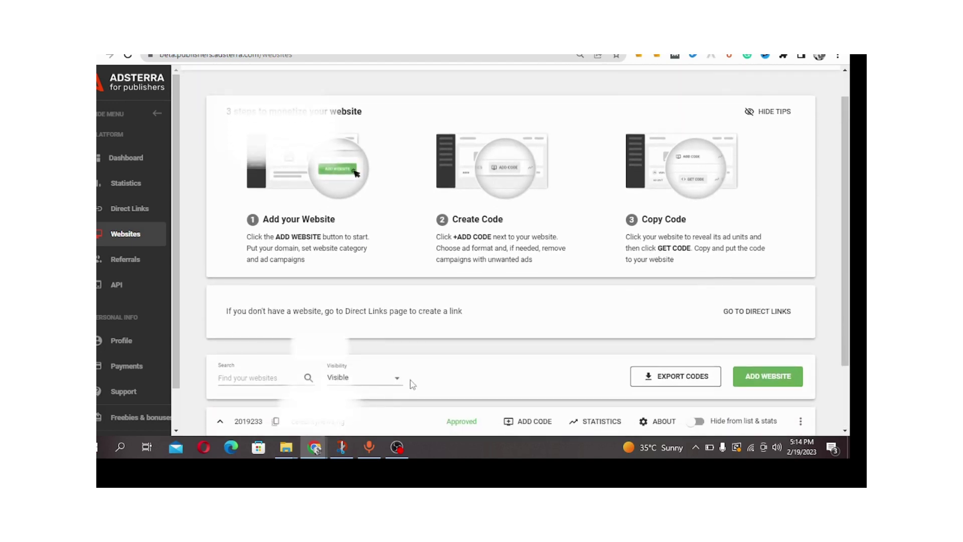
scroll(407, 387, down, 2)
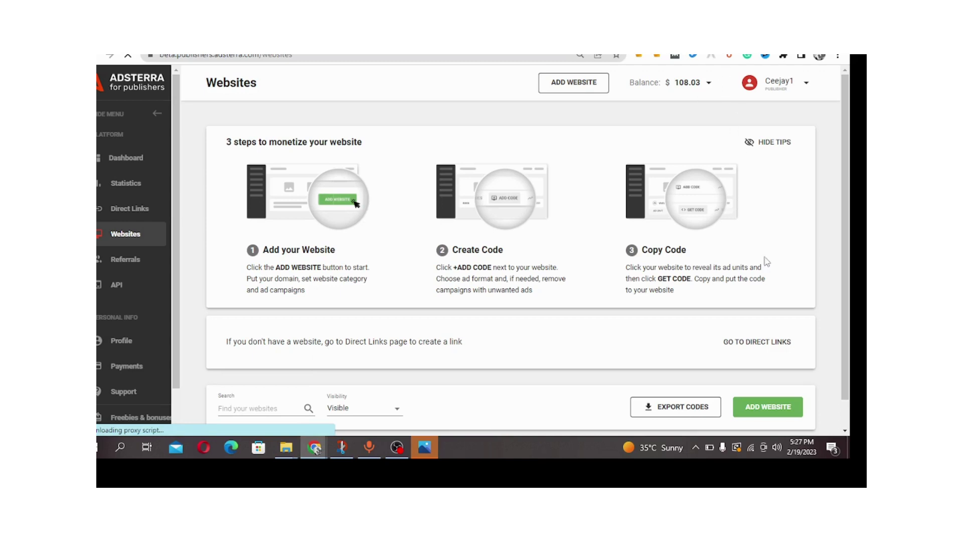
Step: Open the Direct Links page and begin a new direct link request
click(750, 350)
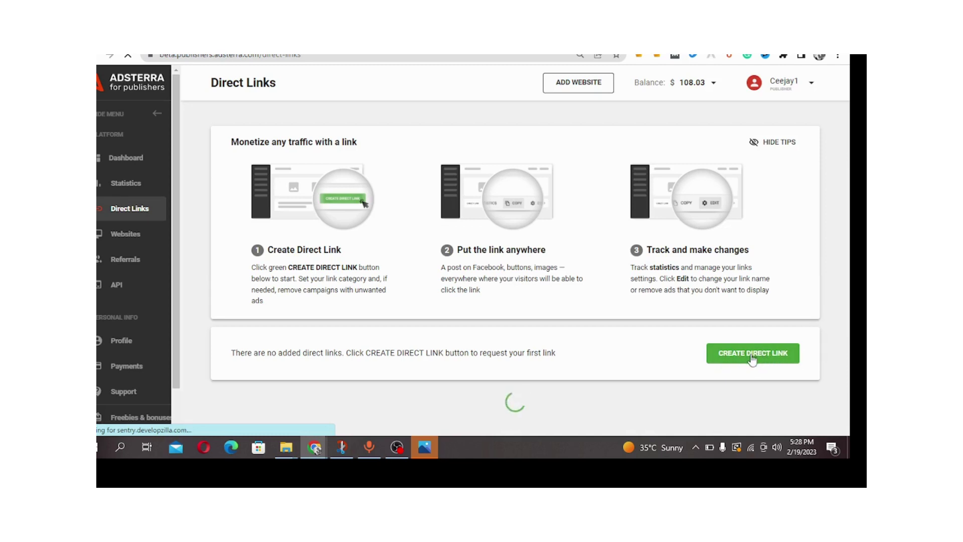
click(751, 357)
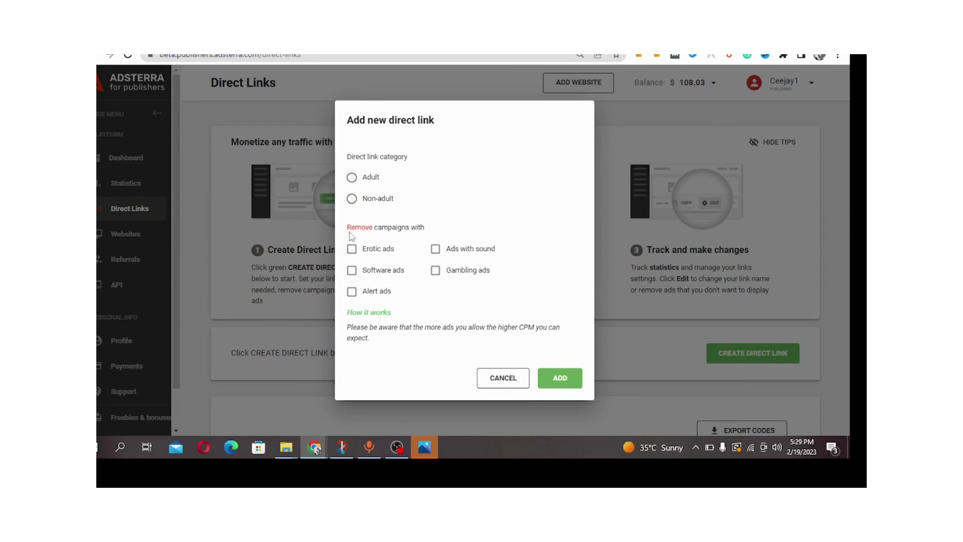
Step: Request a direct link in the Adult category with Erotic ads excluded
click(351, 178)
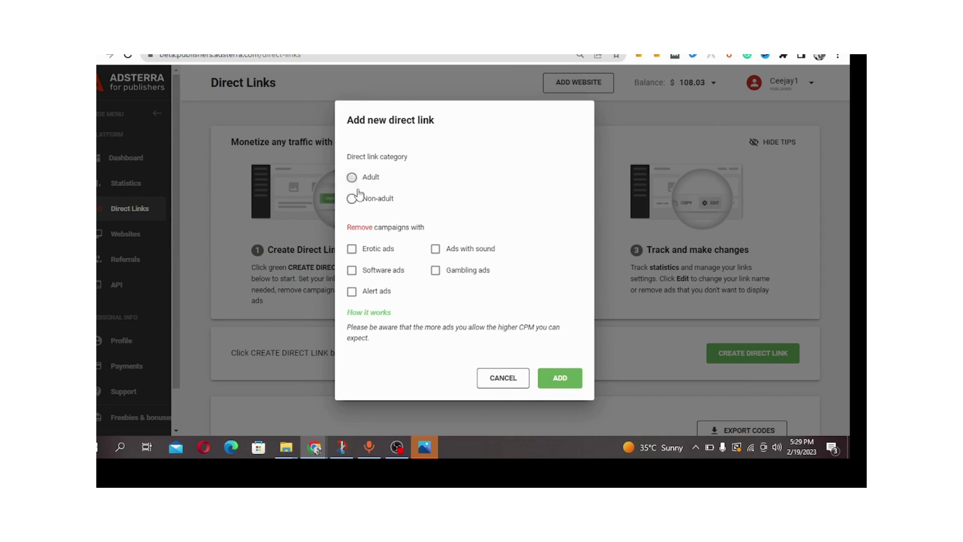
click(351, 249)
click(566, 383)
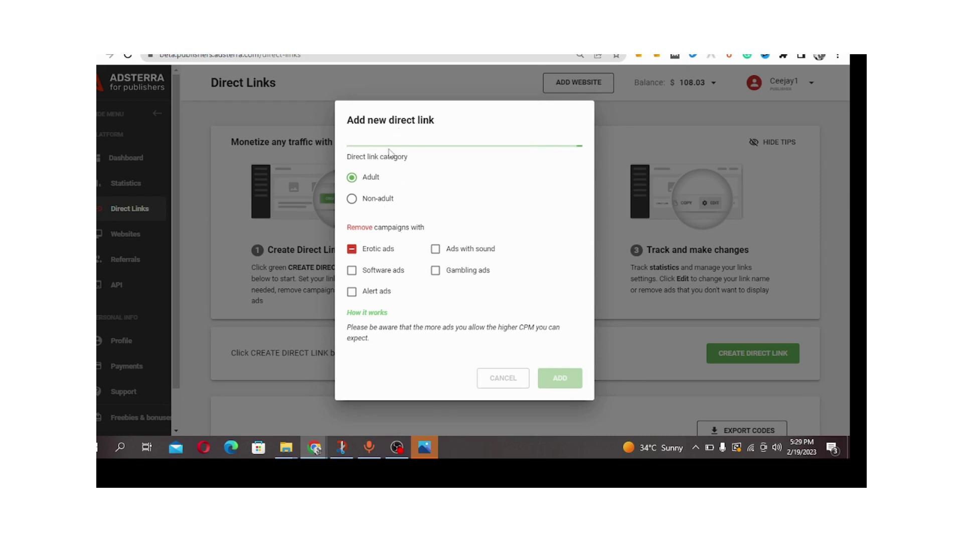
Step: Dismiss the direct link request-submitted confirmation
click(318, 144)
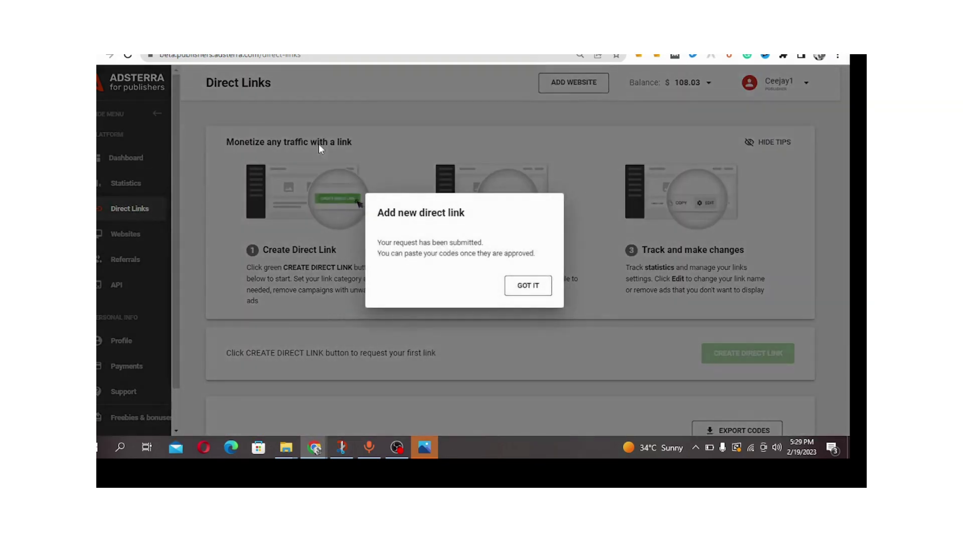
click(518, 294)
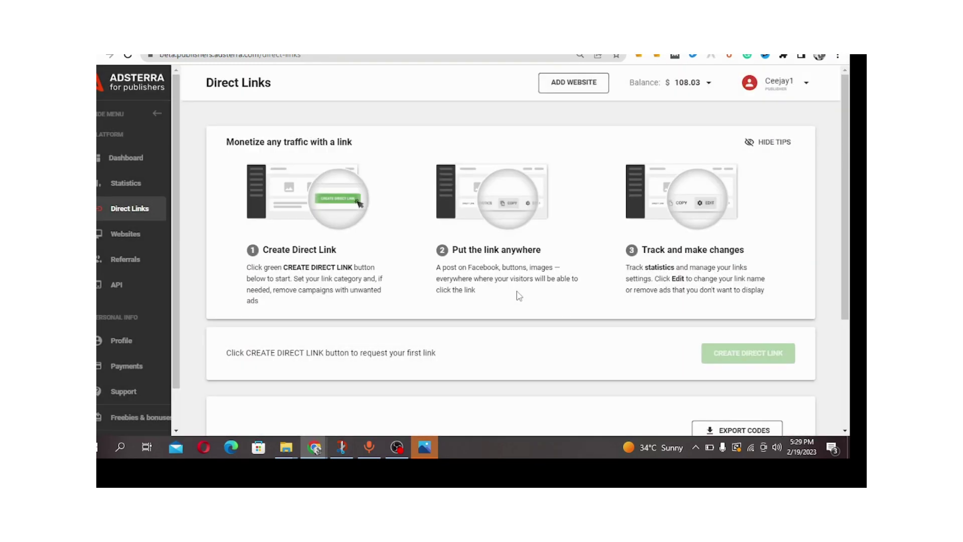